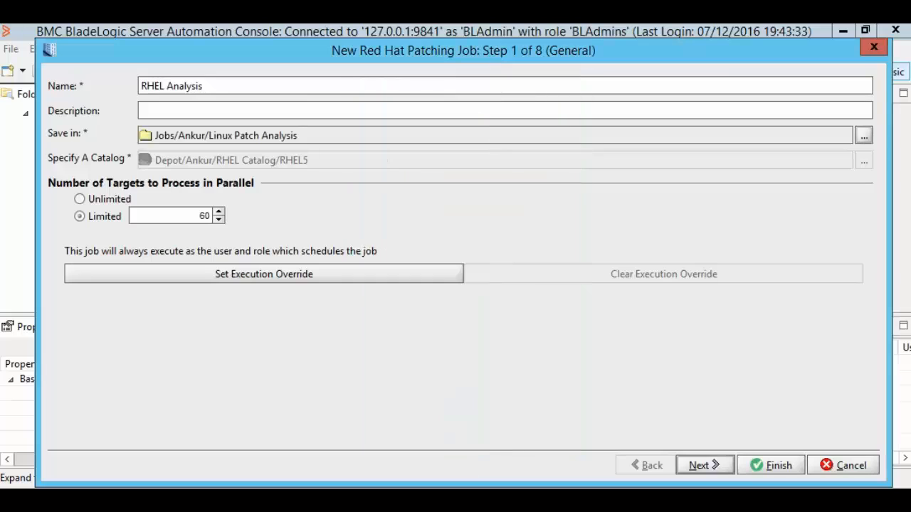
Advance the RHEL Analysis wizard to targets, add the RHEL5 server group, and continue to Schedules.
left_click(703, 466)
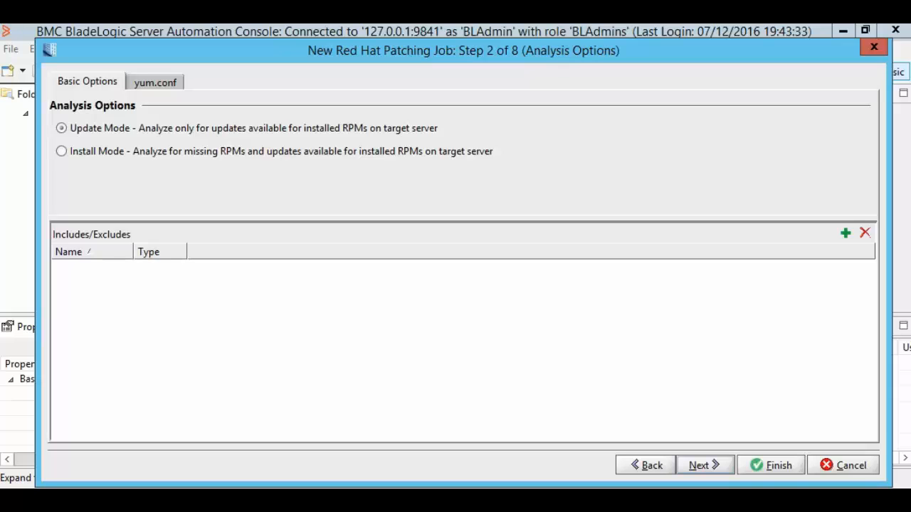
left_click(704, 465)
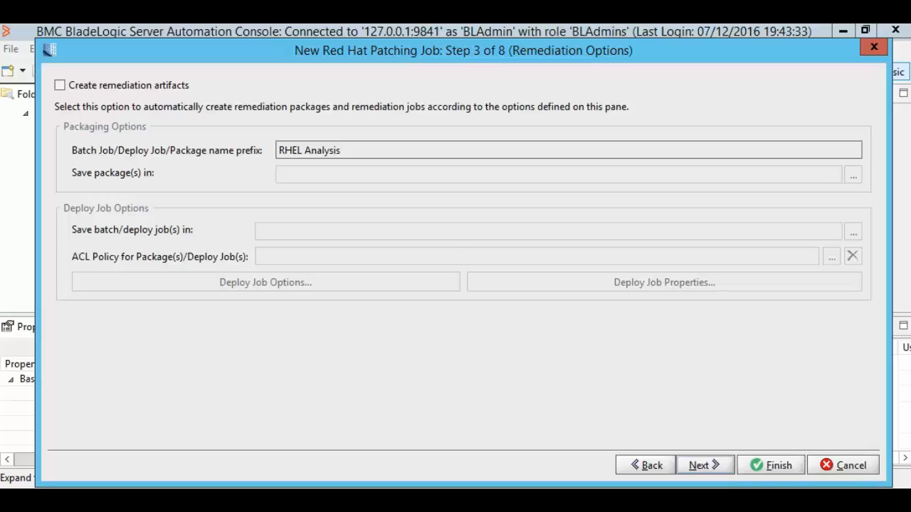
left_click(704, 466)
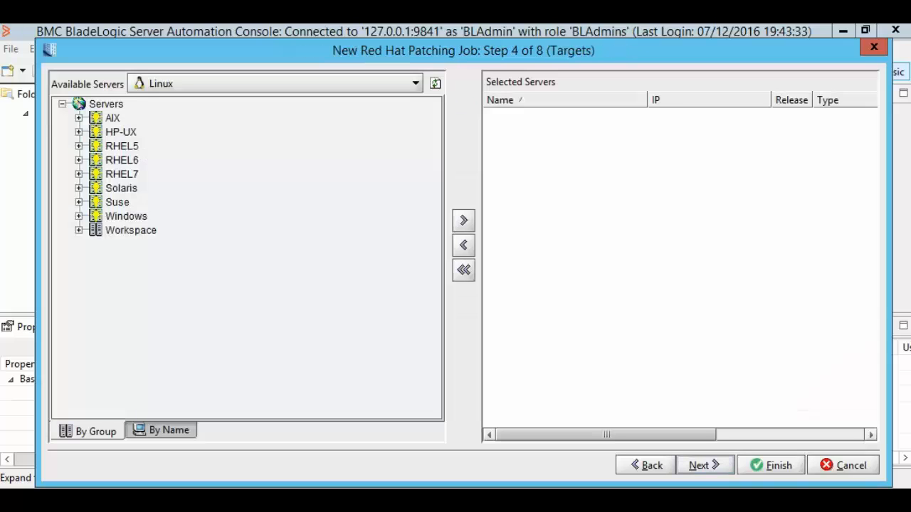
left_click(122, 146)
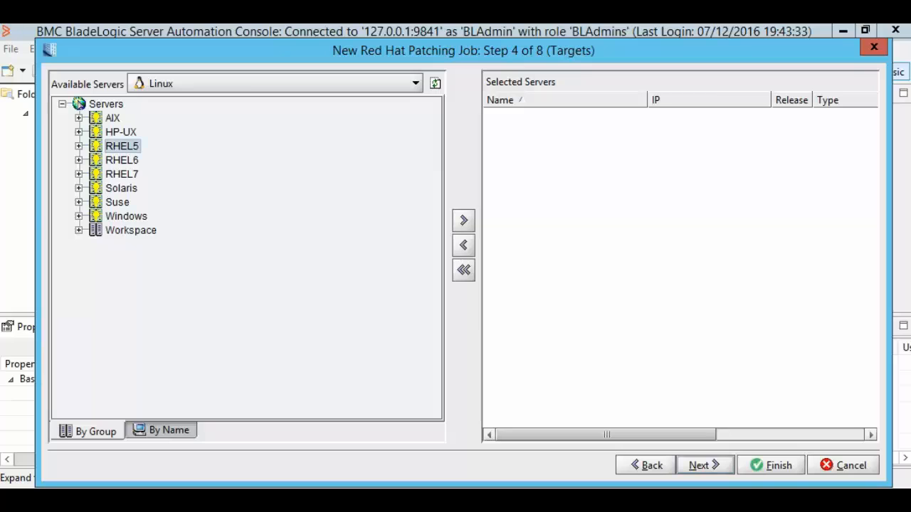
left_click(463, 221)
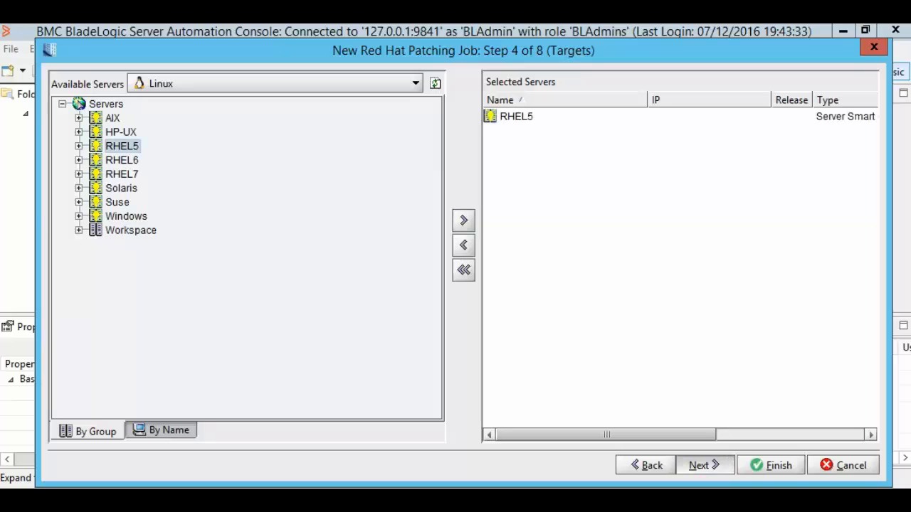
left_click(704, 466)
left_click(703, 465)
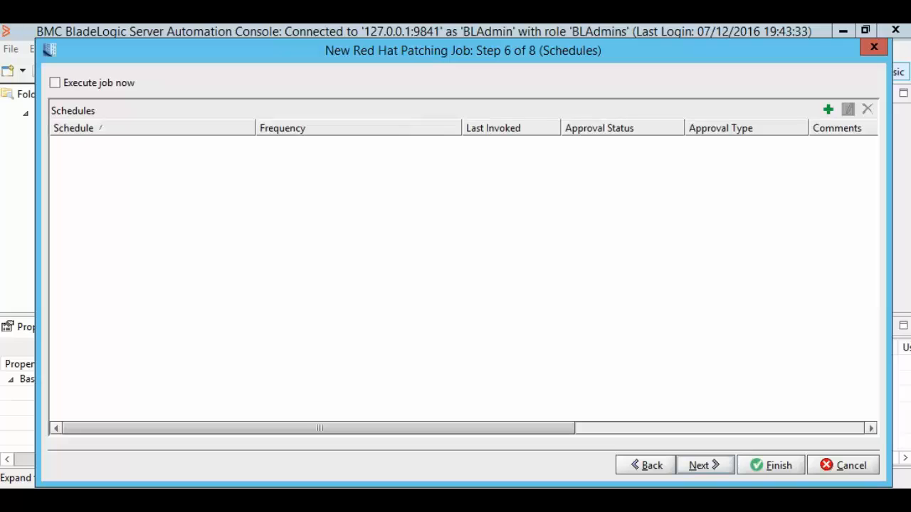
Check Execute job now, set DEBUG_MODE_ENABLED to True, and finish the RHEL Analysis job.
left_click(55, 83)
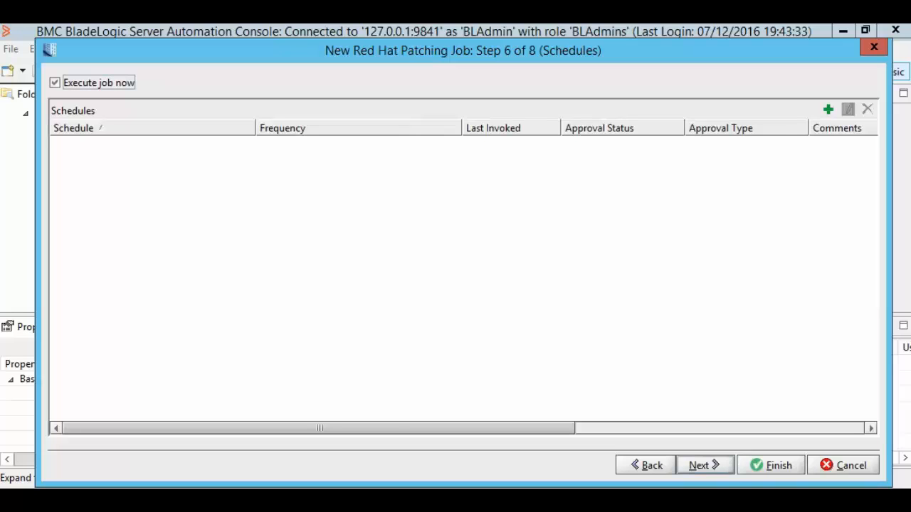
left_click(703, 466)
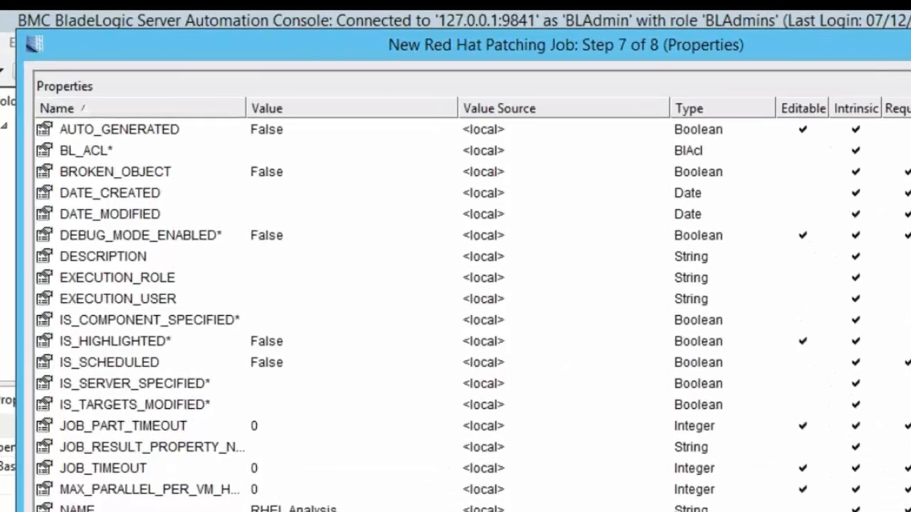
left_click(133, 199)
left_click(573, 335)
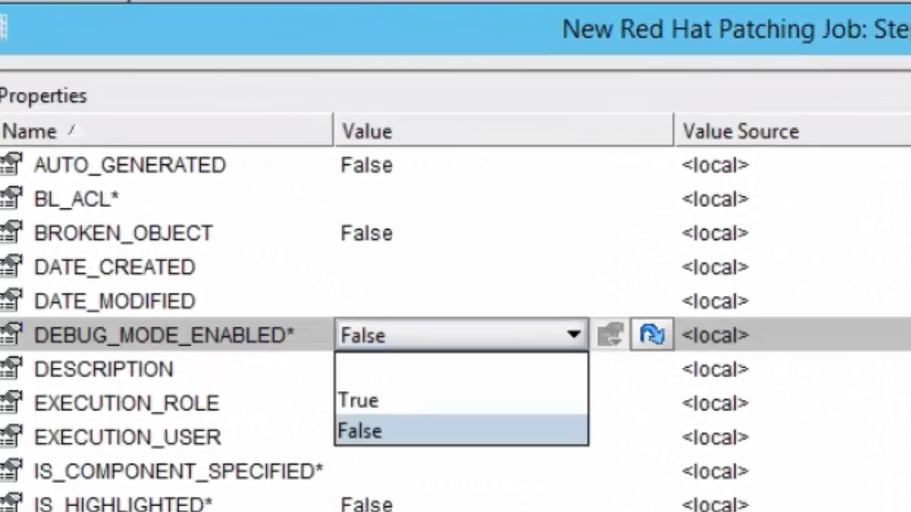
left_click(359, 401)
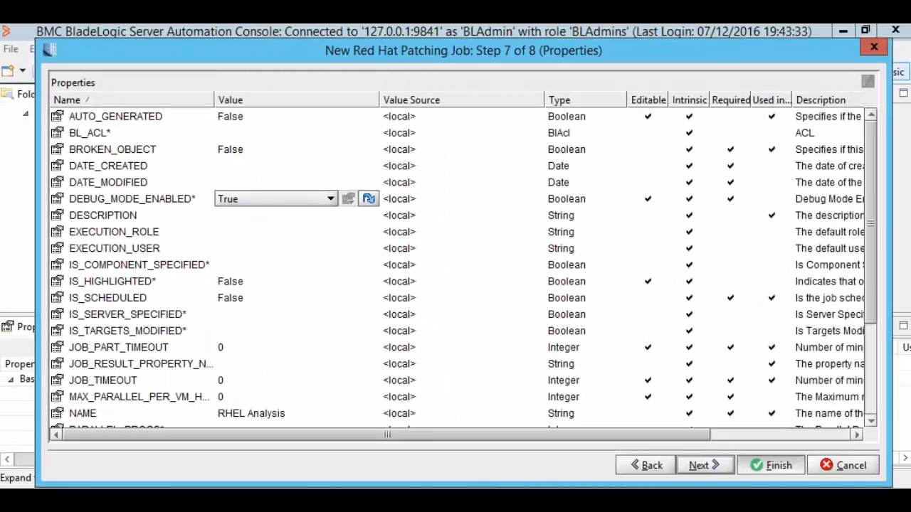
left_click(770, 465)
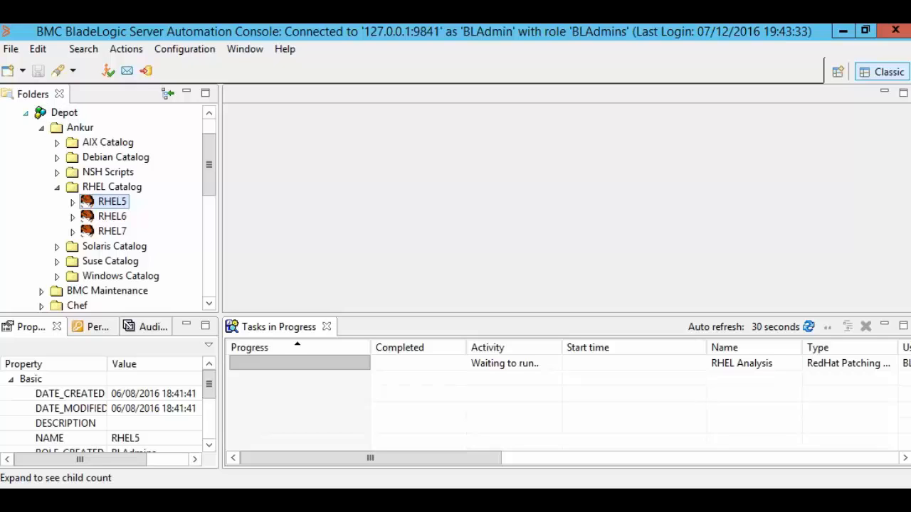
Under Jobs > Ankur > Linux Patch Analysis, confirm RHEL Analysis has DEBUG_MODE_ENABLED True.
left_click(25, 113)
left_click(25, 187)
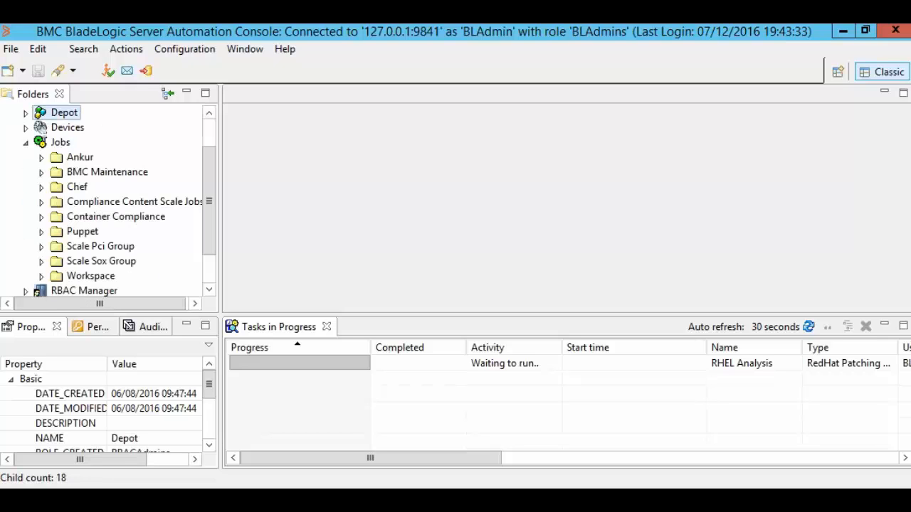
left_click(41, 158)
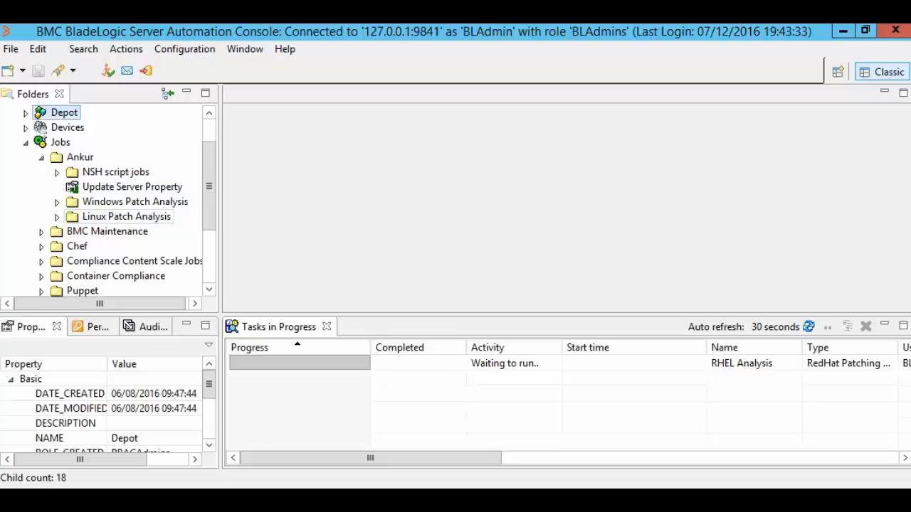
left_click(57, 217)
left_click(128, 231)
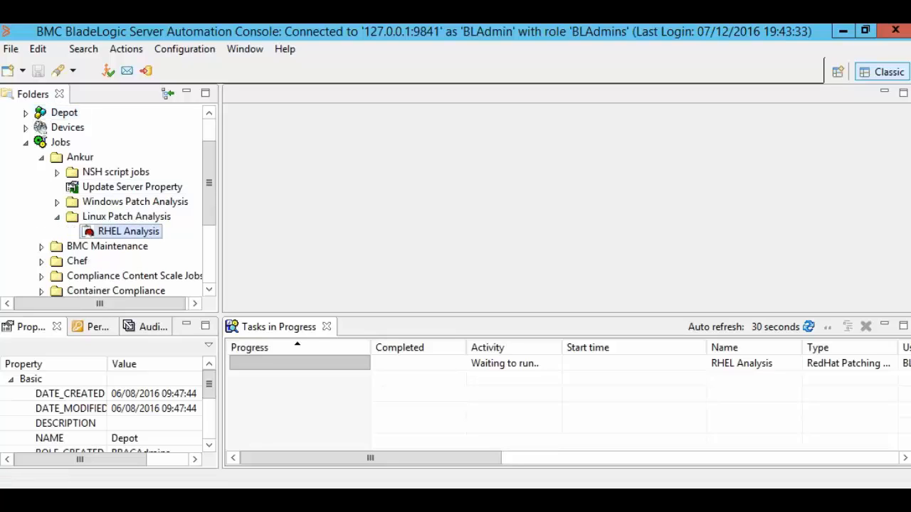
left_click_drag(209, 377, 209, 396)
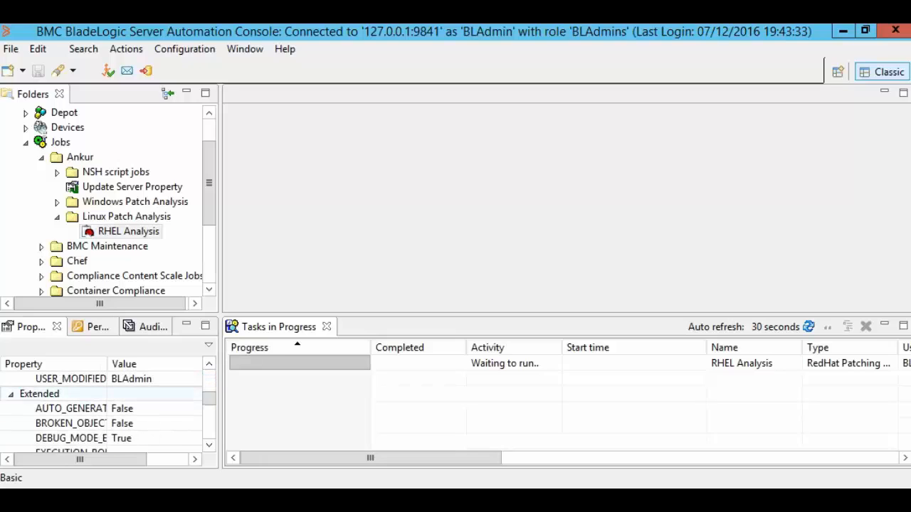
left_click(123, 439)
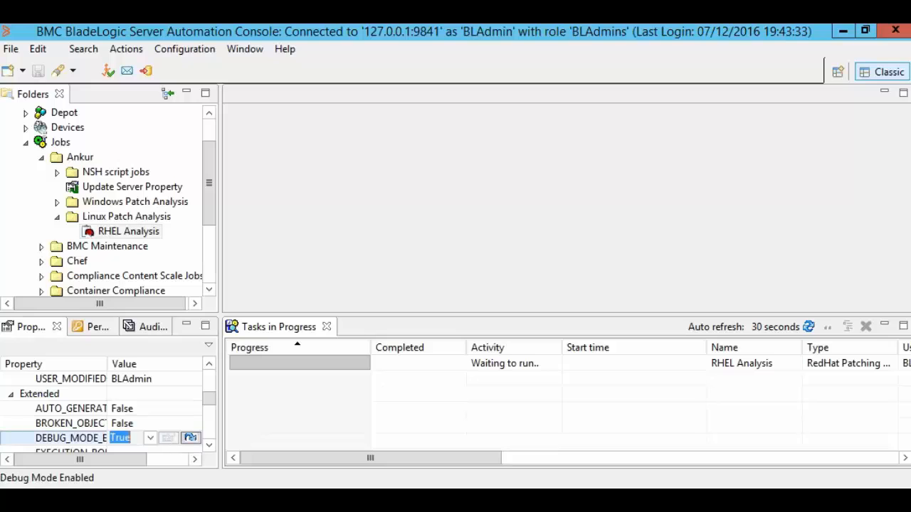
left_click(150, 438)
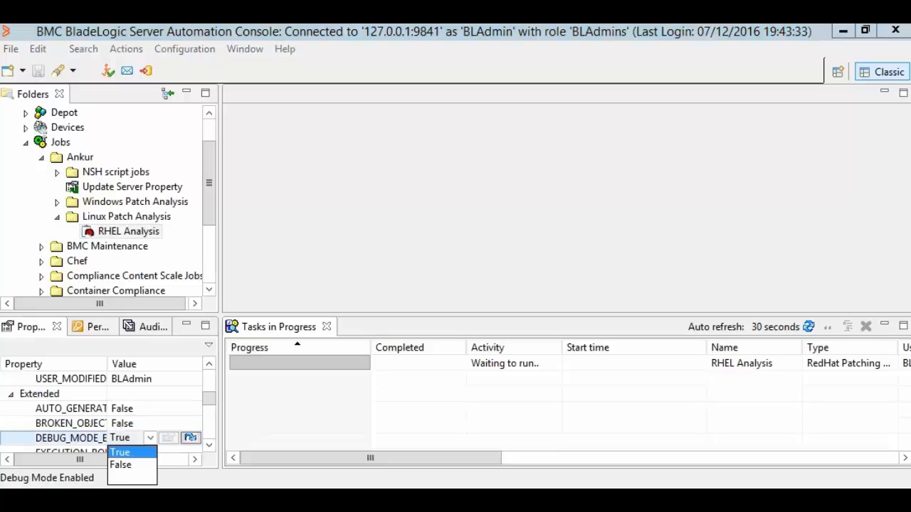
left_click(121, 452)
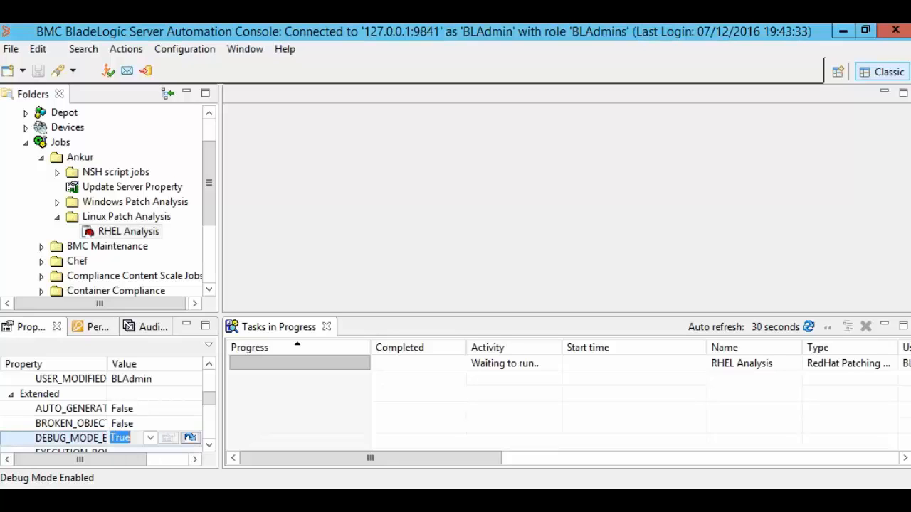
left_click_drag(209, 193, 209, 170)
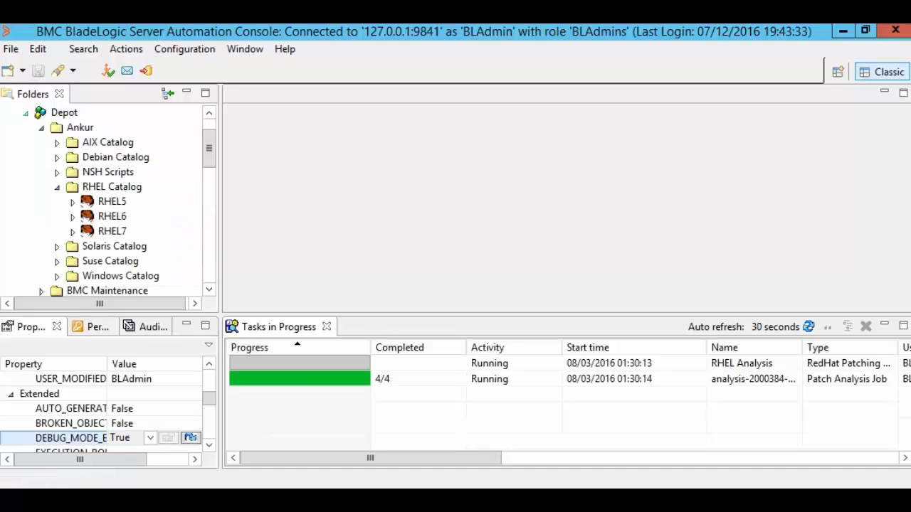
Collapse RHEL Catalog, expand Windows Catalog, and select the Win2012 catalog.
left_click(57, 187)
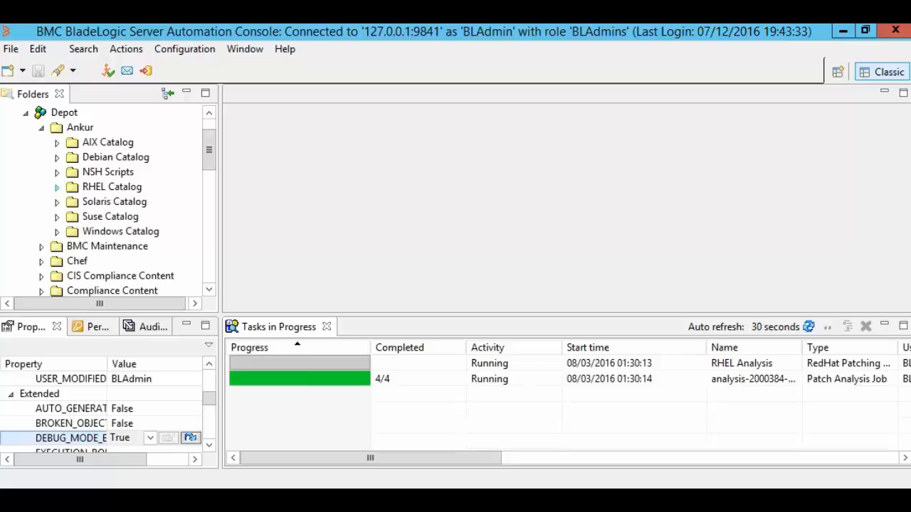
left_click(57, 231)
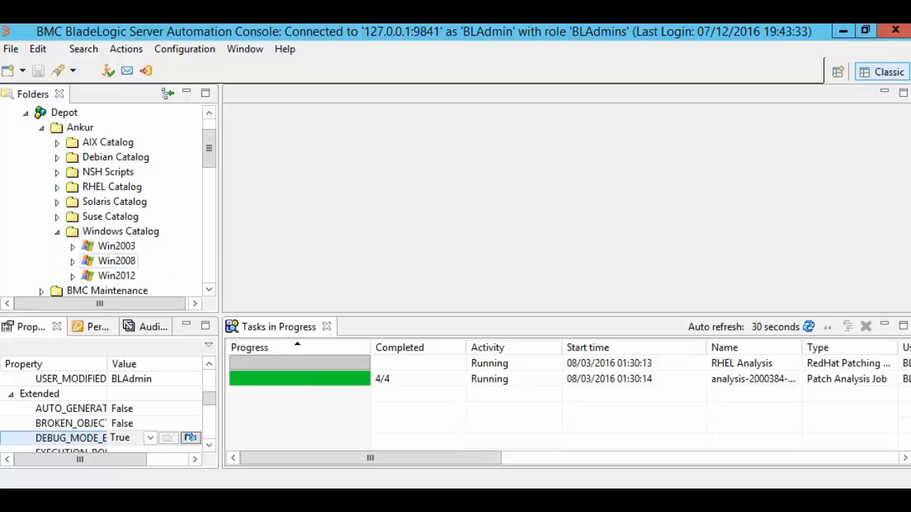
left_click(116, 276)
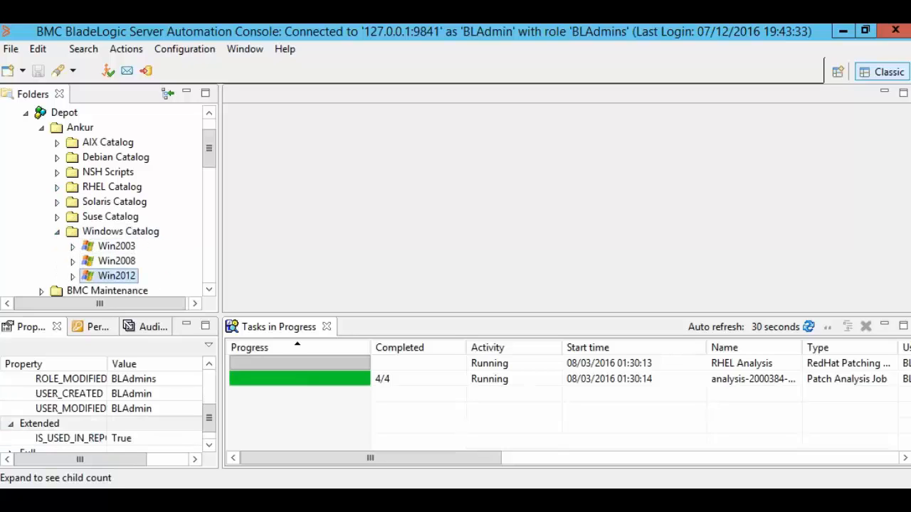
Start a patch analysis job from Win2012 named 'Win2012 PAJ', saved in Windows Patch Analysis.
right_click(116, 276)
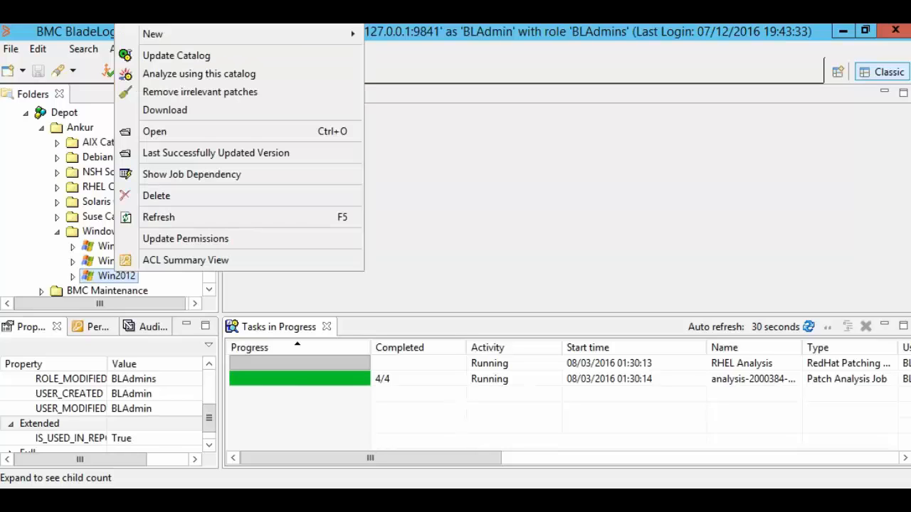
left_click(146, 72)
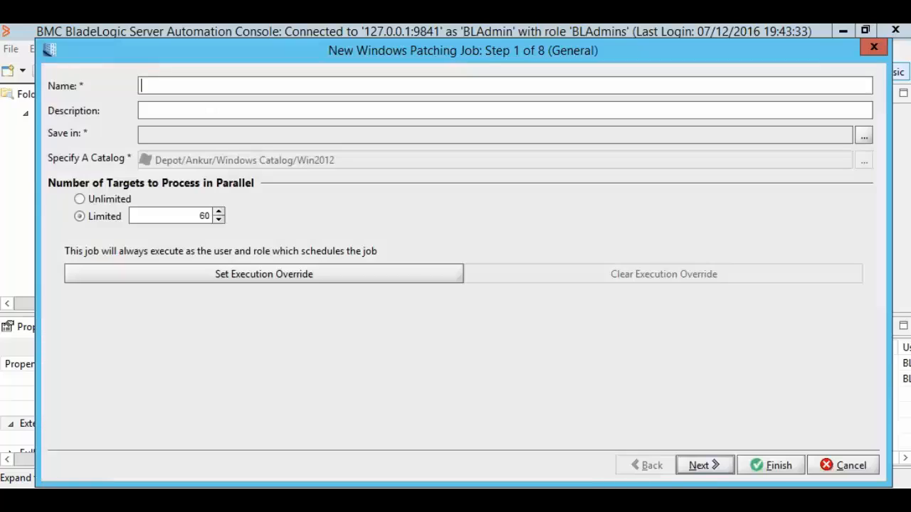
type("Win2012 PAJ")
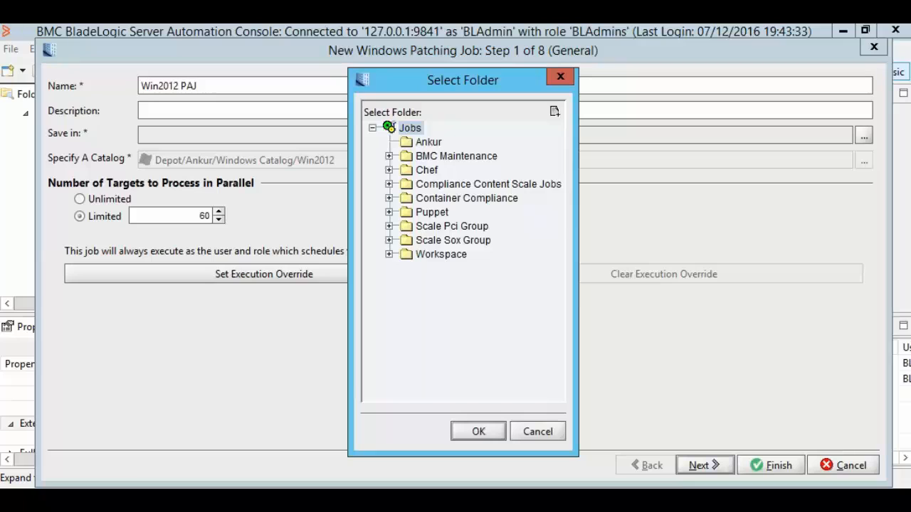
left_click(487, 183)
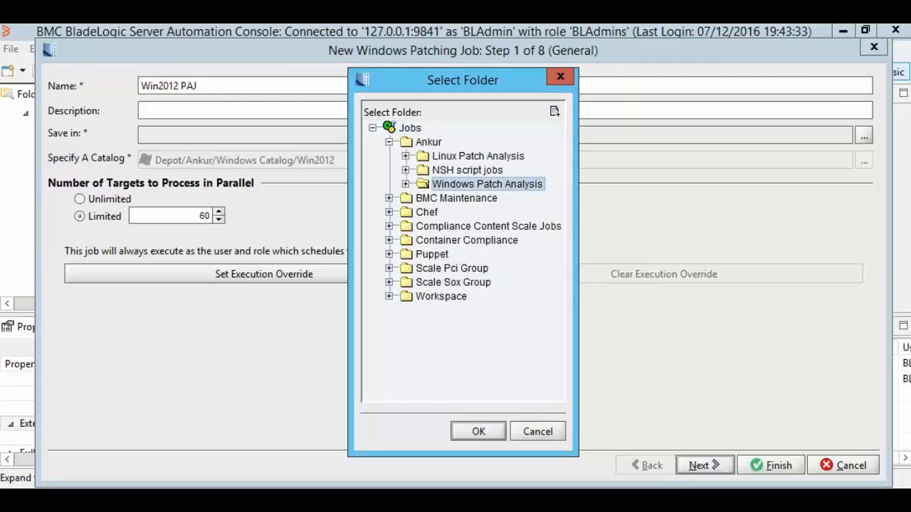
key("Return")
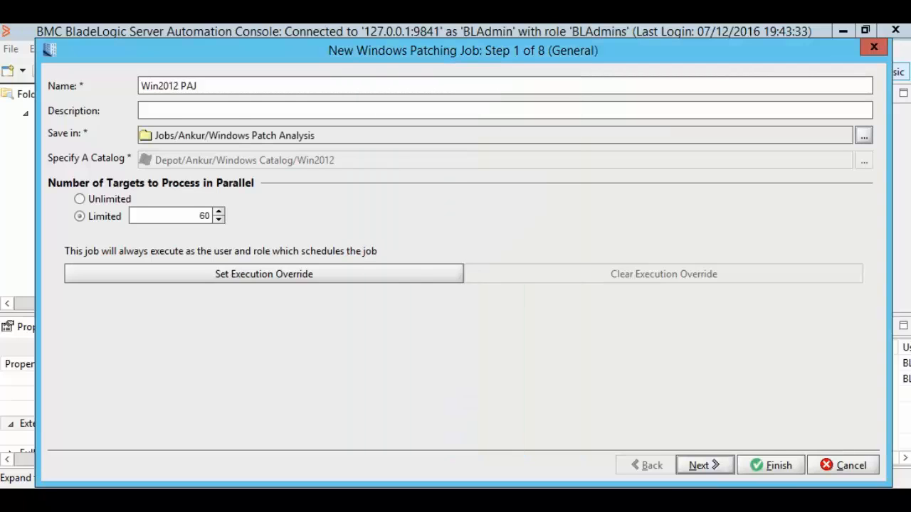
Add the Windows server group as the job's target and advance to the Properties step.
key("alt+n")
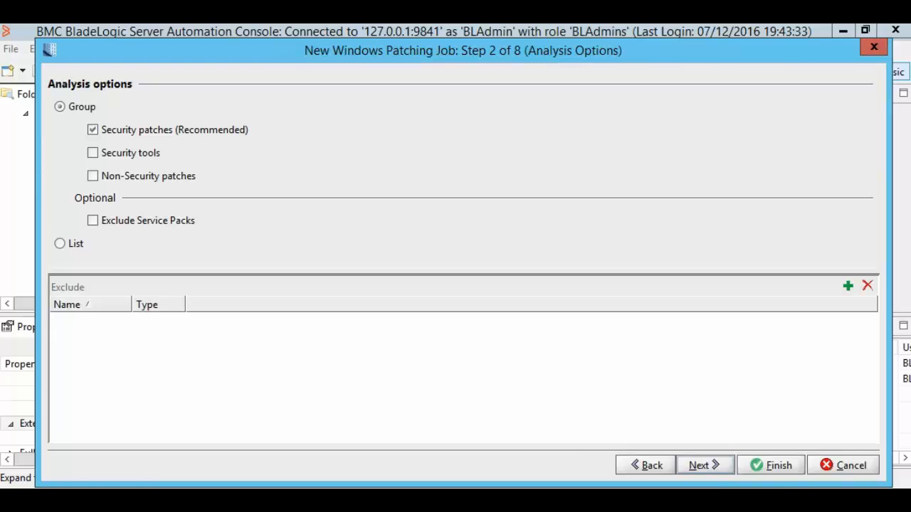
key("alt+n")
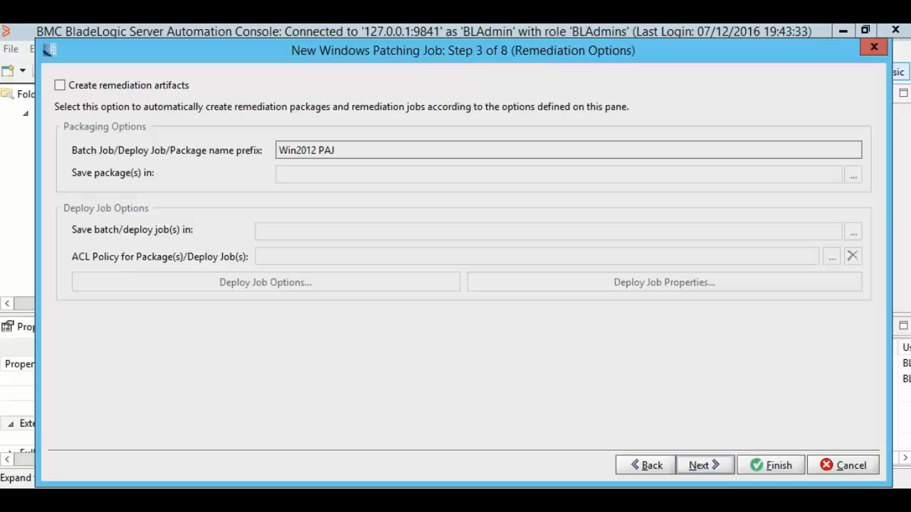
key("alt+n")
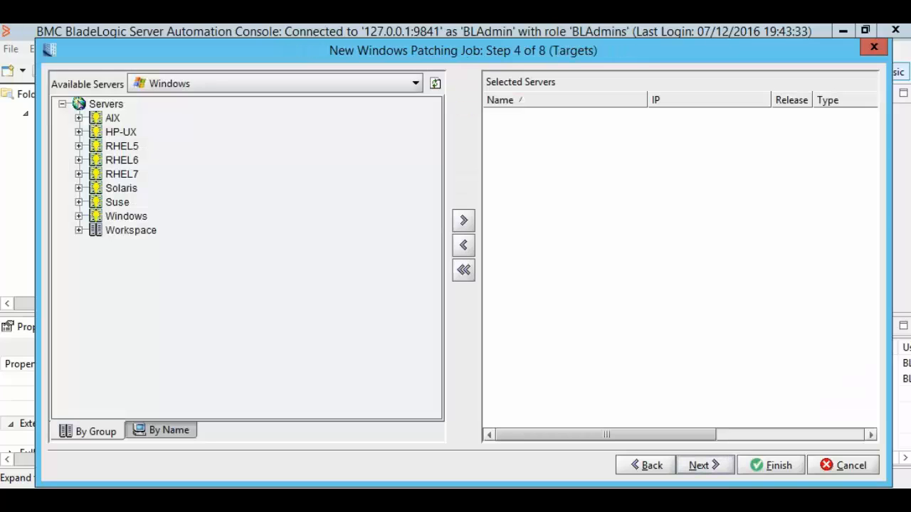
left_click(126, 216)
left_click(463, 221)
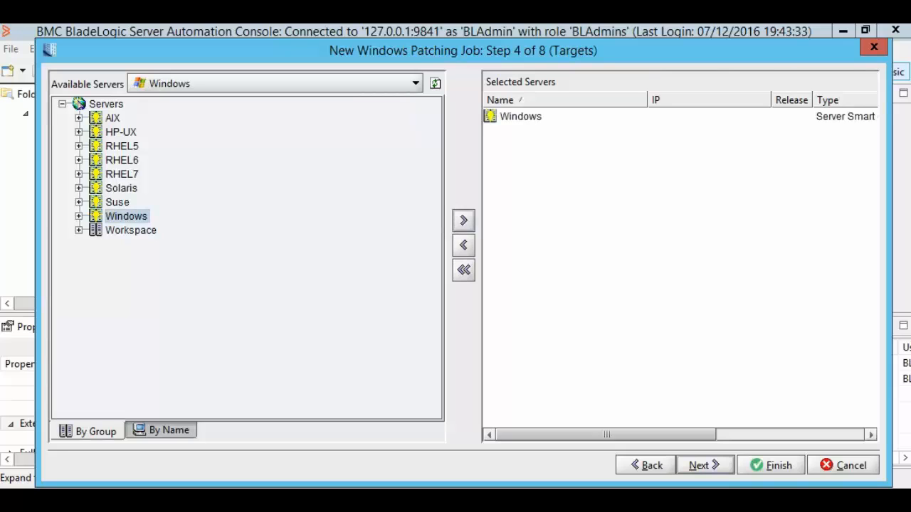
key("alt+n")
key("alt+n")
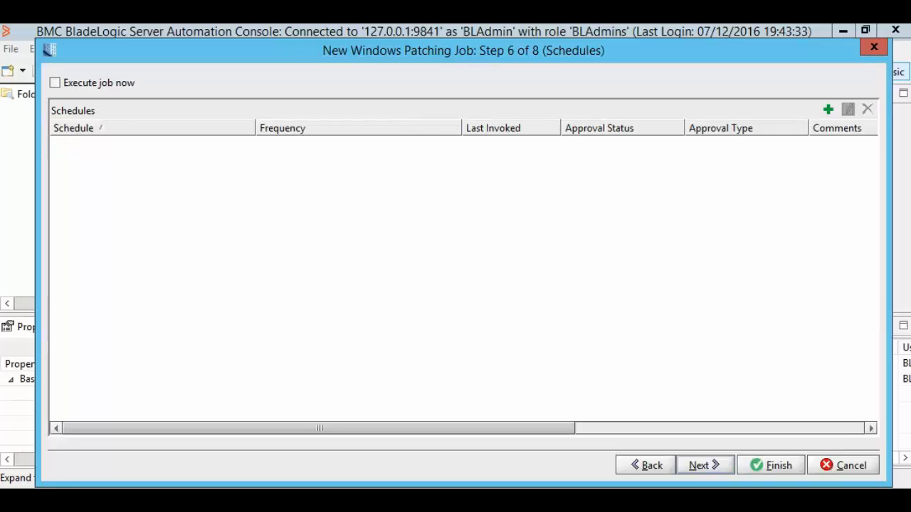
key("alt+n")
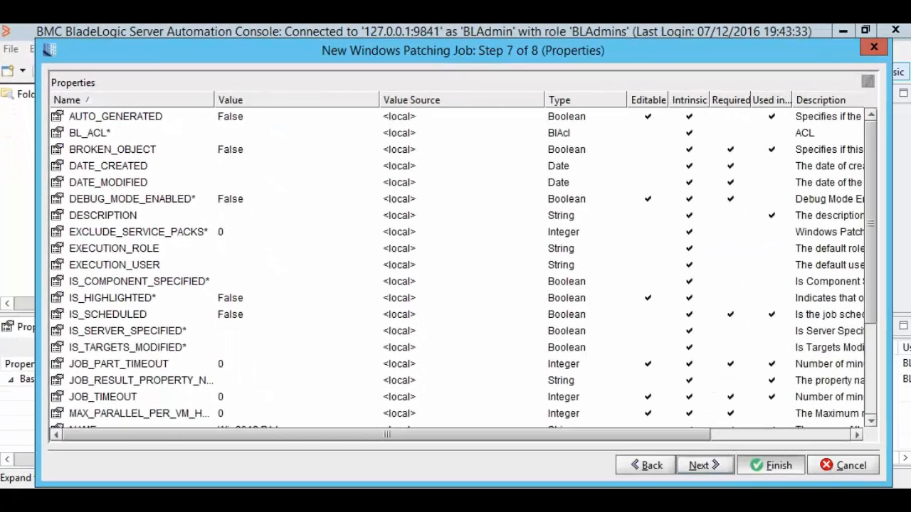
Finish the Windows patching job and set Win2012 PAJ's DEBUG_MODE_ENABLED to True.
left_click(772, 466)
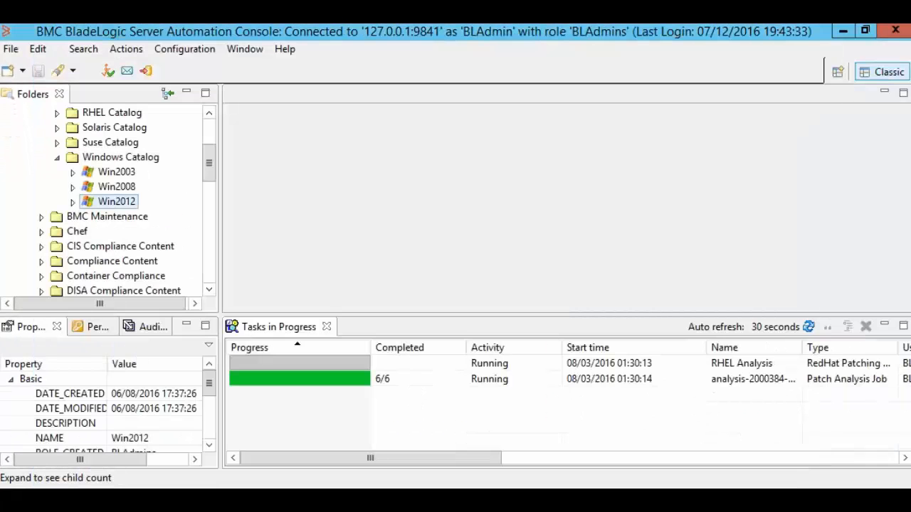
scroll(127, 202, "down", 8)
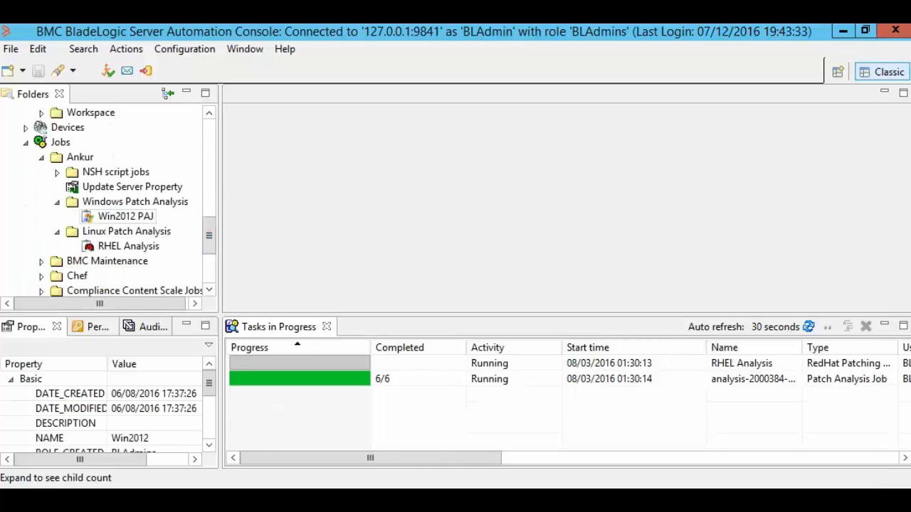
left_click(125, 216)
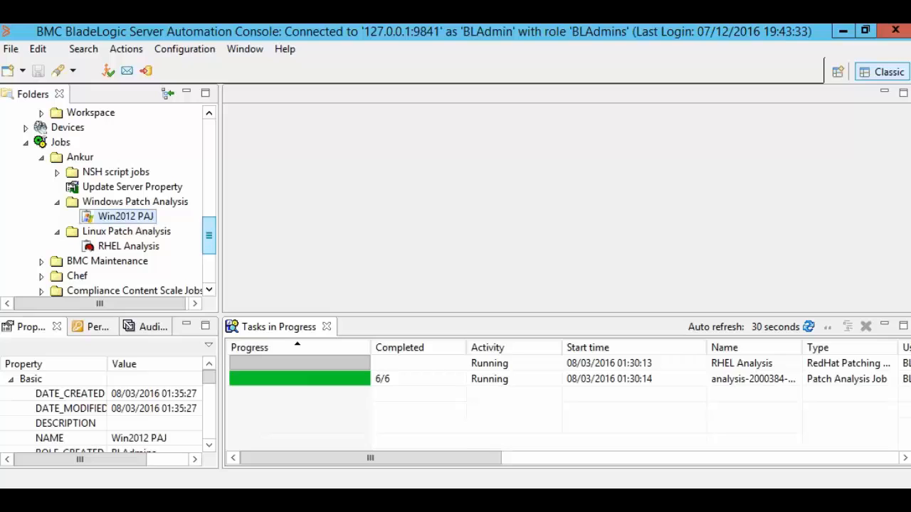
left_click_drag(209, 377, 209, 402)
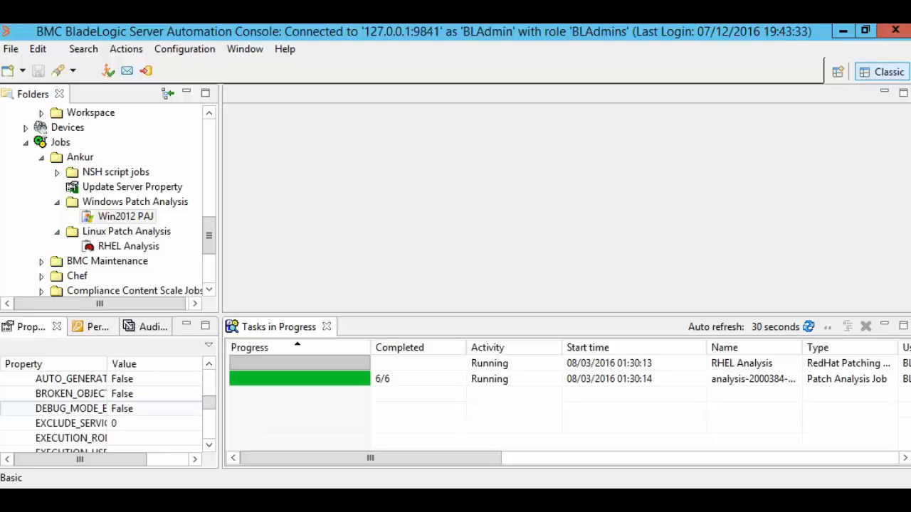
left_click(128, 408)
left_click(150, 409)
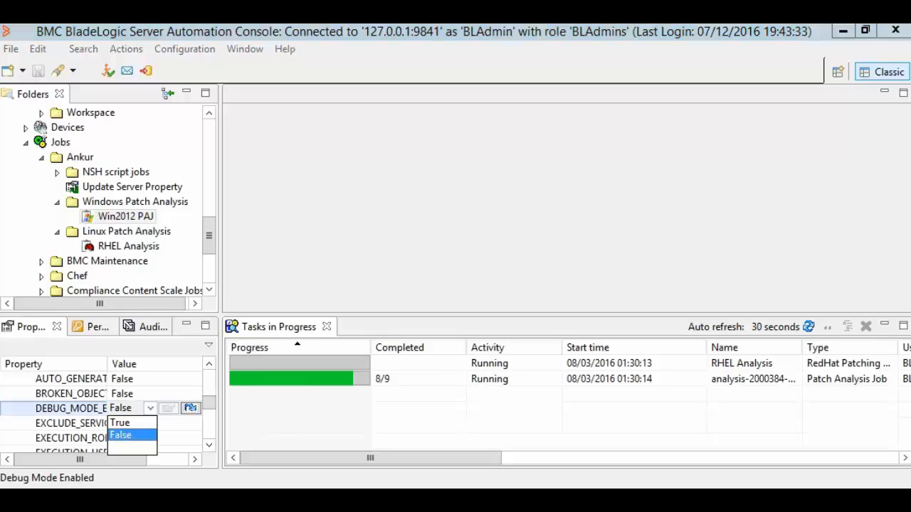
left_click(119, 423)
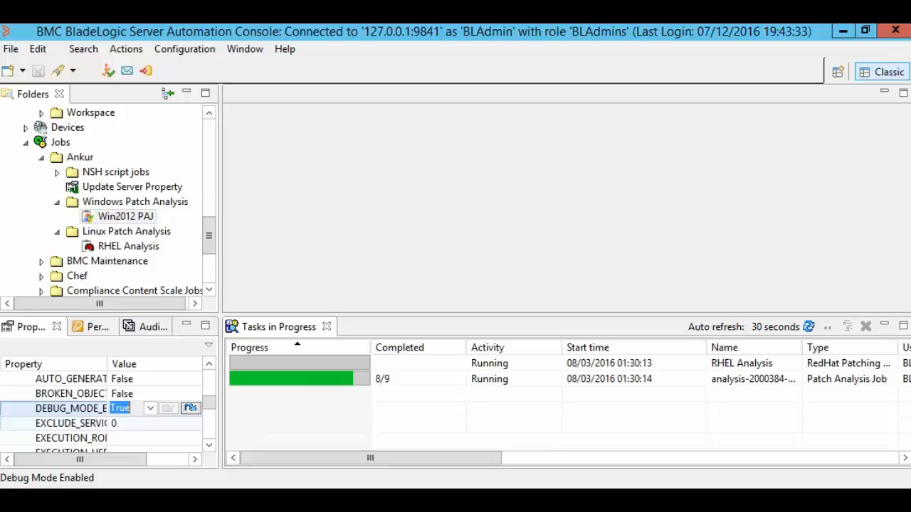
Reselect Win2012 PAJ to confirm the debug mode setting was saved.
left_click(128, 202)
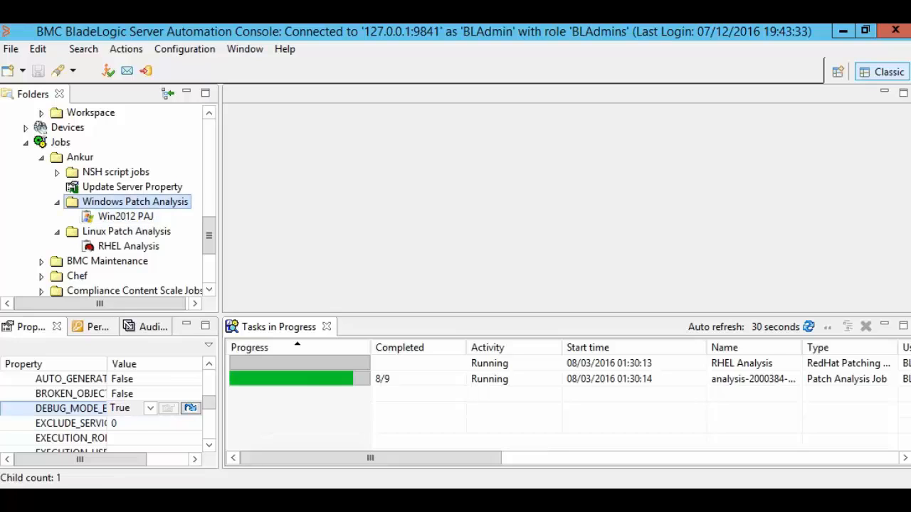
left_click(125, 216)
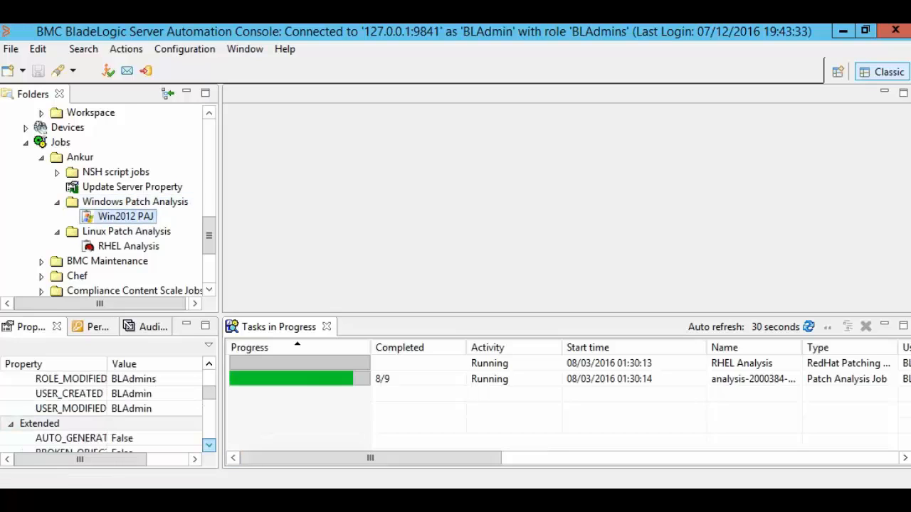
scroll(209, 444, "down", 2)
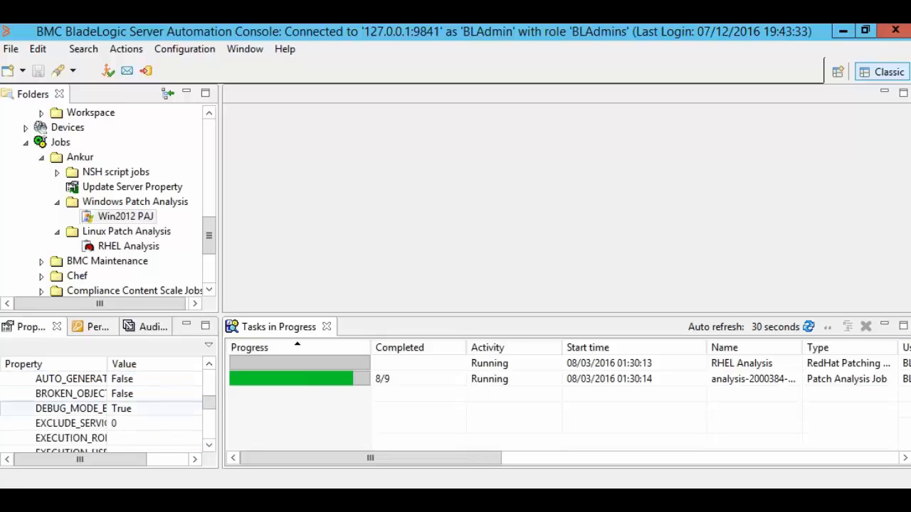
Execute Win2012 PAJ against the Windows servers and refresh Tasks in Progress.
right_click(120, 214)
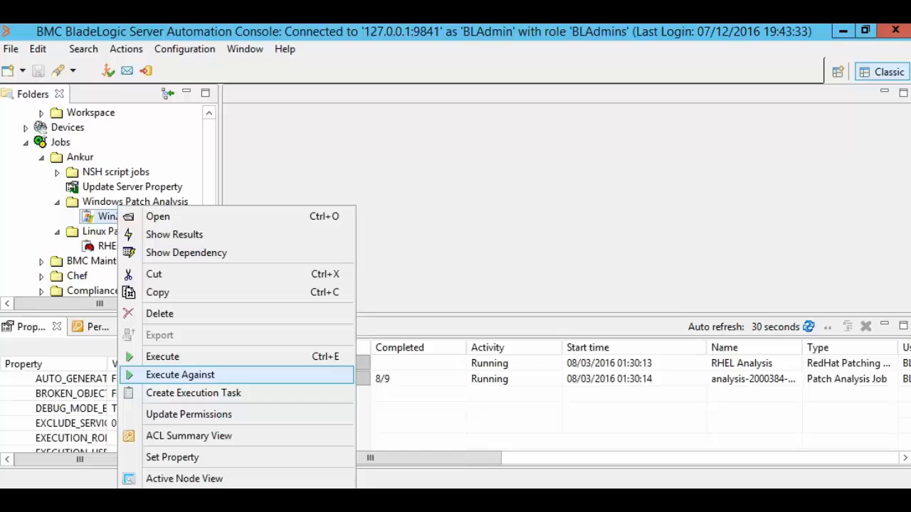
left_click(180, 374)
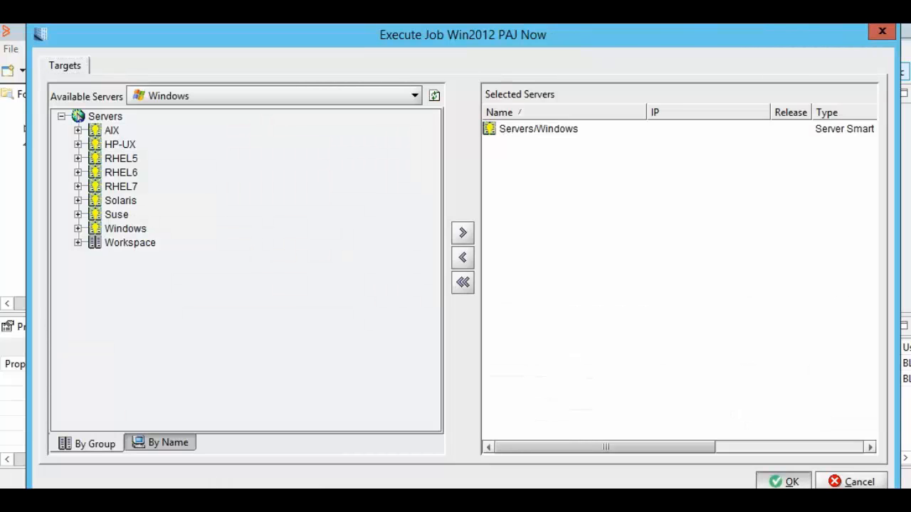
left_click(783, 481)
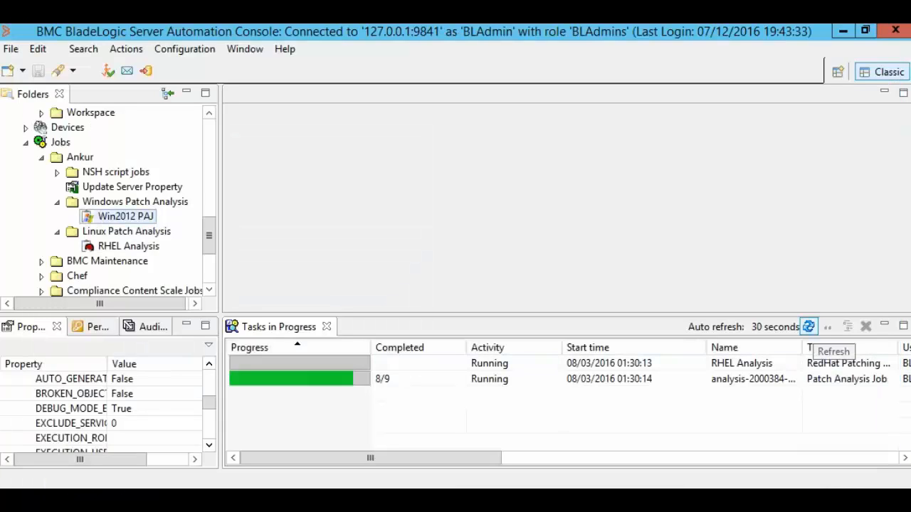
left_click(809, 326)
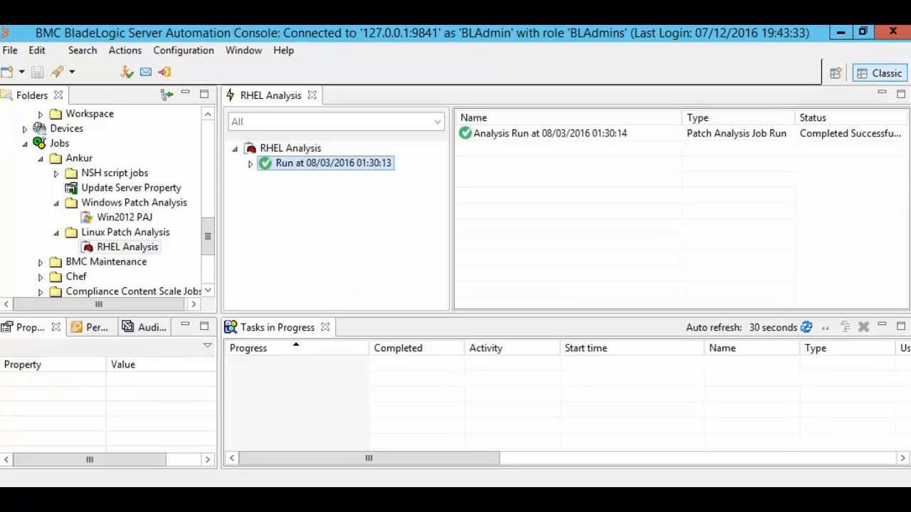
Show the RHEL Analysis run log and expand the analysis run to view a server's messages.
right_click(294, 164)
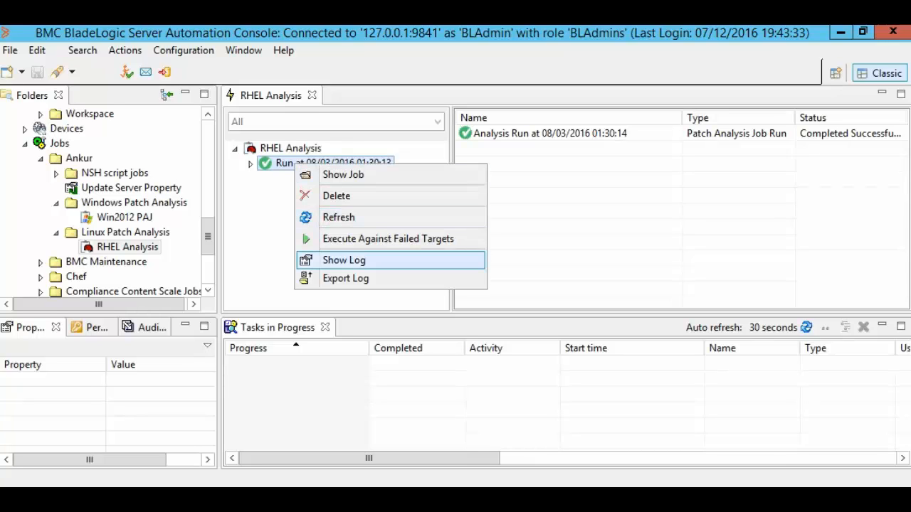
key("Return")
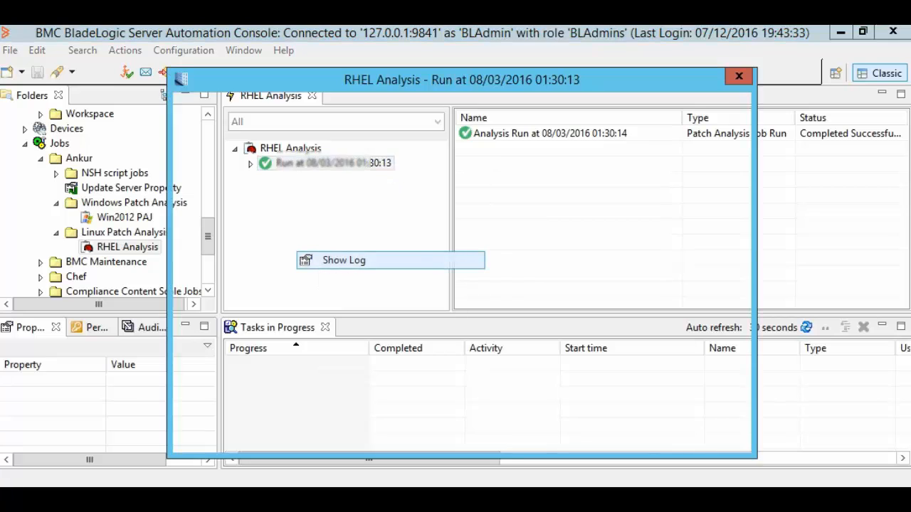
left_click(207, 144)
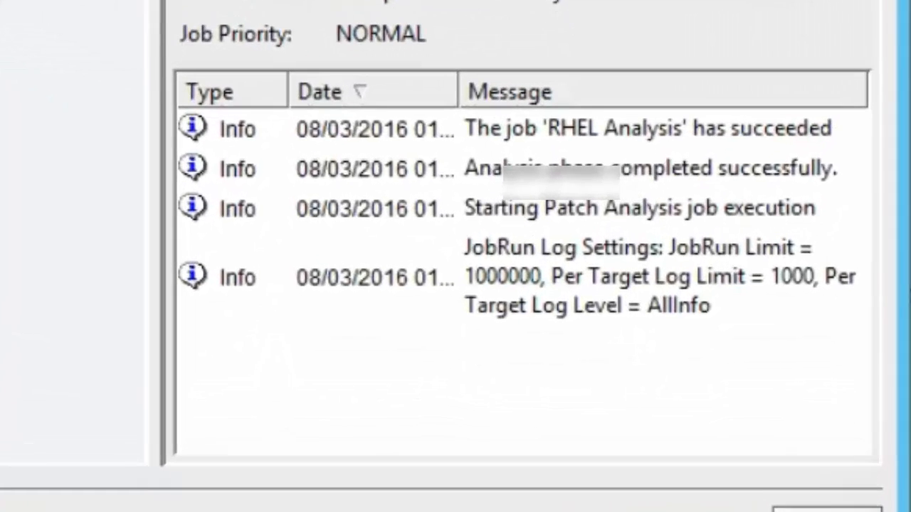
left_click(284, 160)
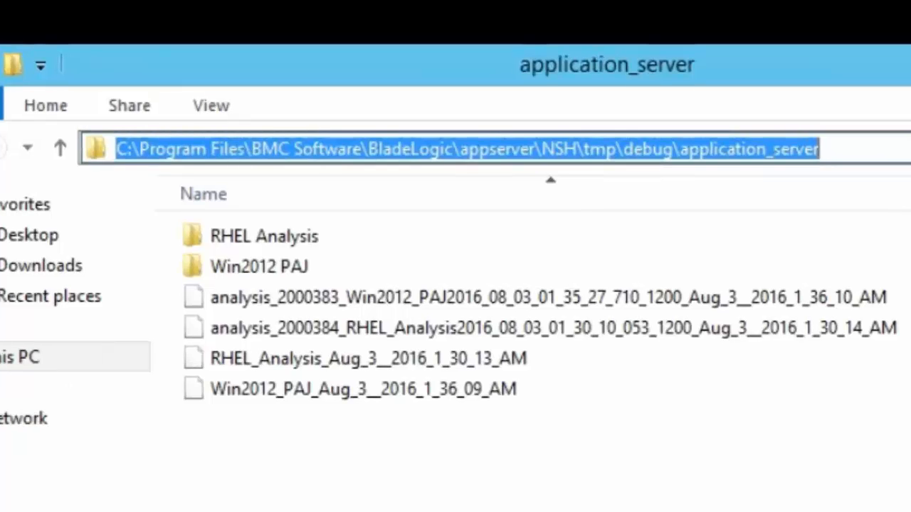
left_click(820, 148)
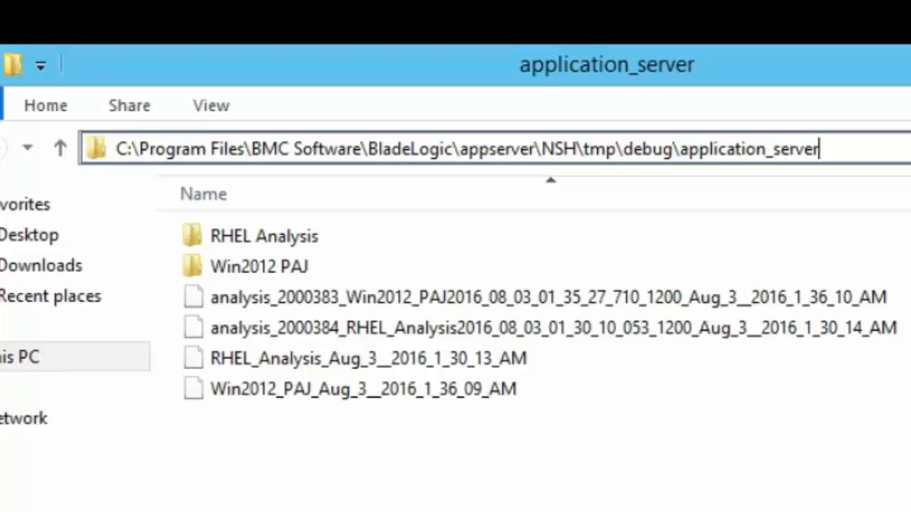
left_click_drag(679, 149, 820, 150)
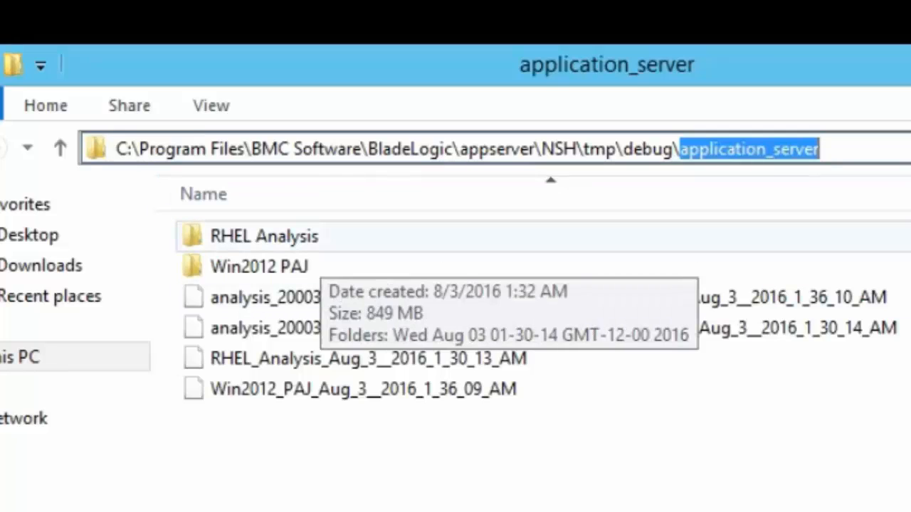
left_click(319, 242)
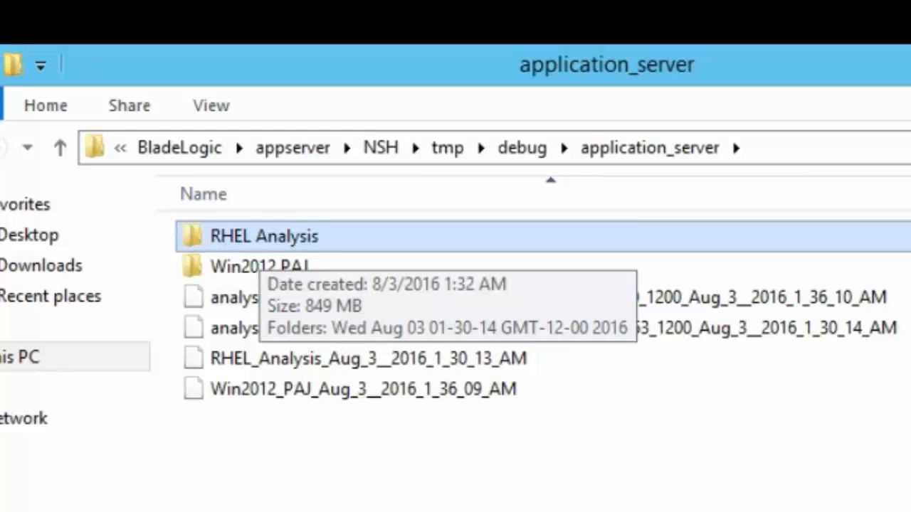
left_click(271, 267)
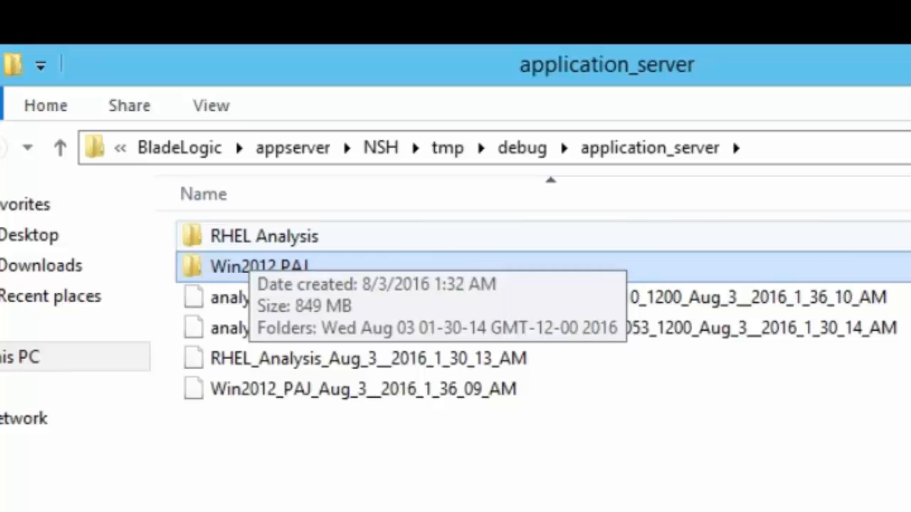
Open the RHEL Analysis dated run folder and its first server debug folder.
double_click(264, 236)
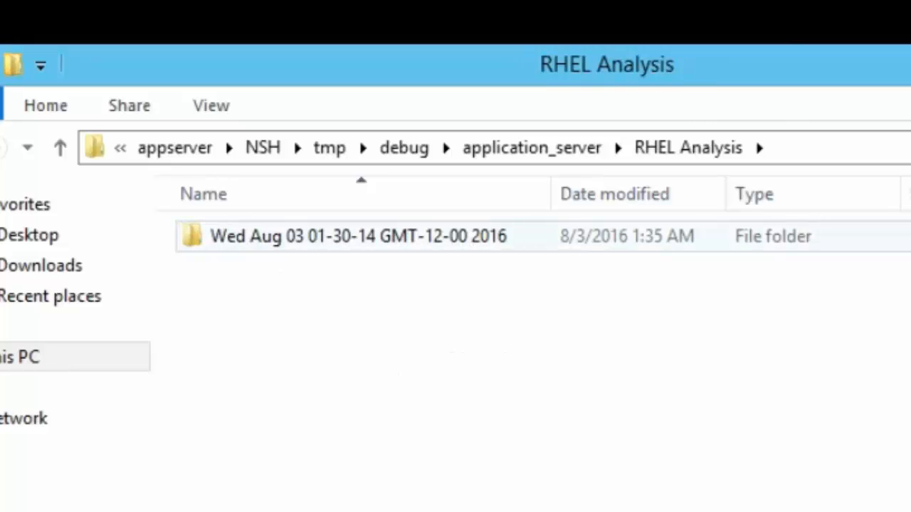
double_click(285, 237)
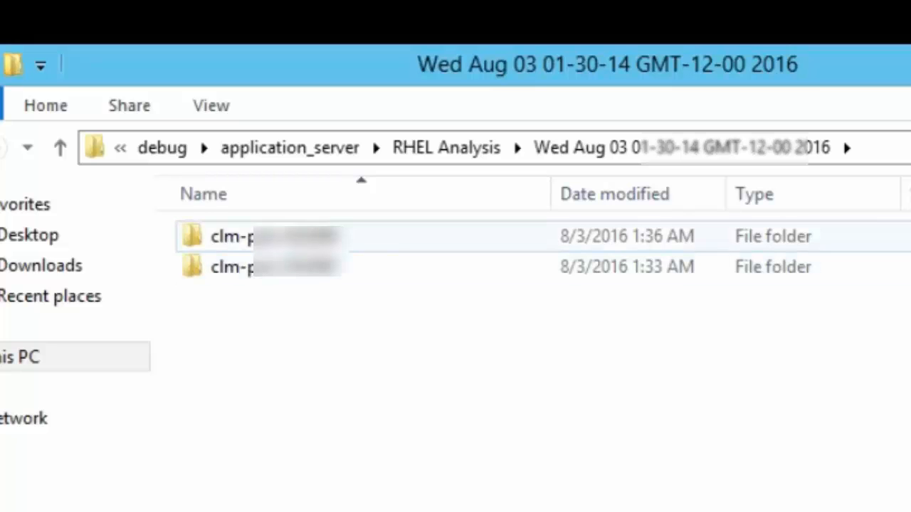
double_click(241, 237)
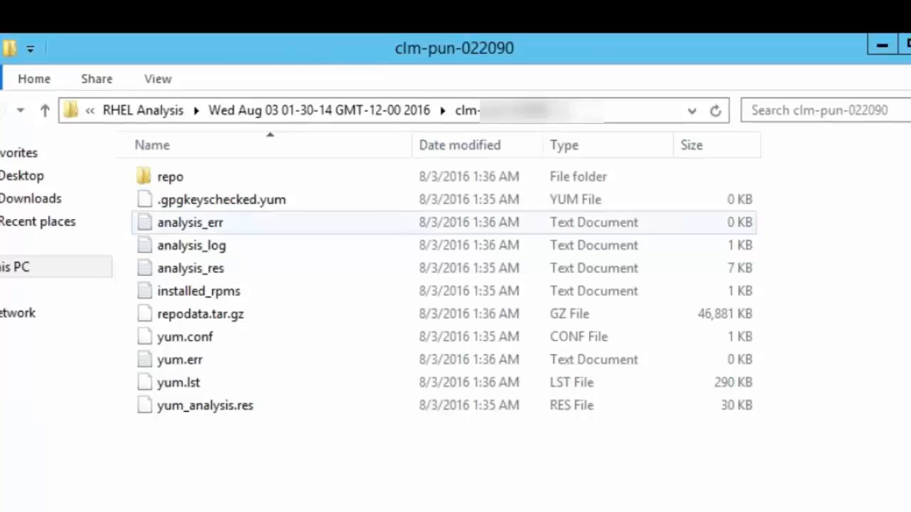
Return to application_server and open the second server folder of the dated Win2012 PAJ run.
left_click(142, 111)
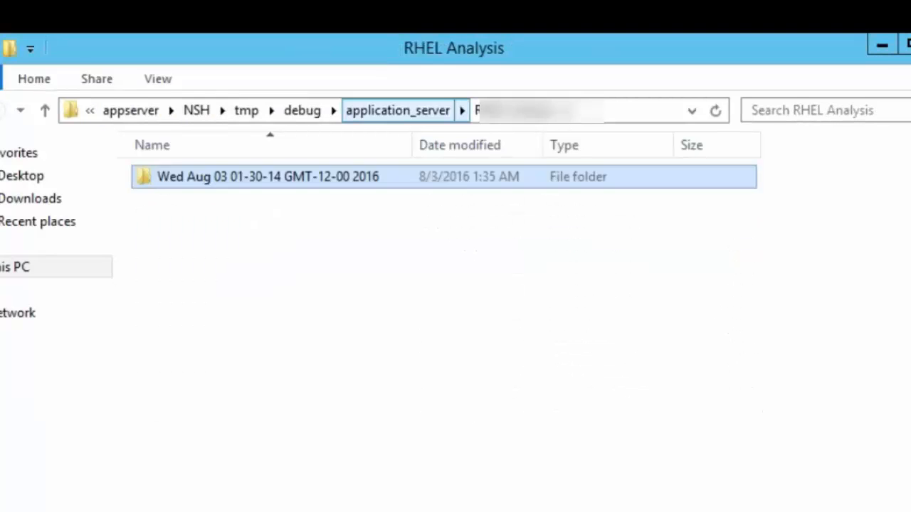
left_click(397, 110)
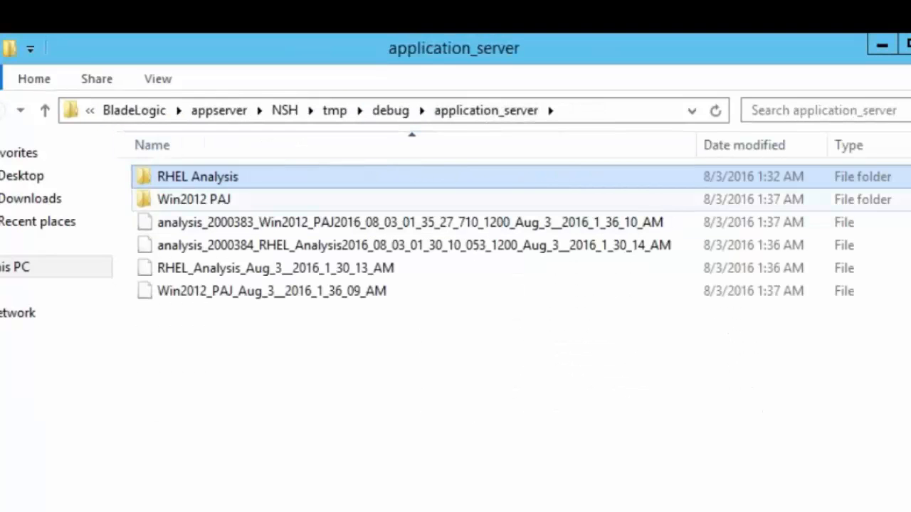
double_click(193, 200)
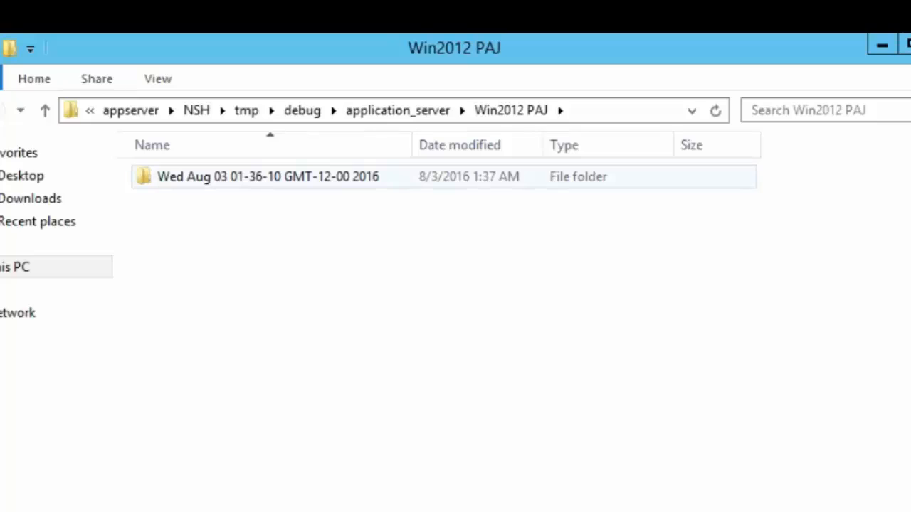
double_click(267, 176)
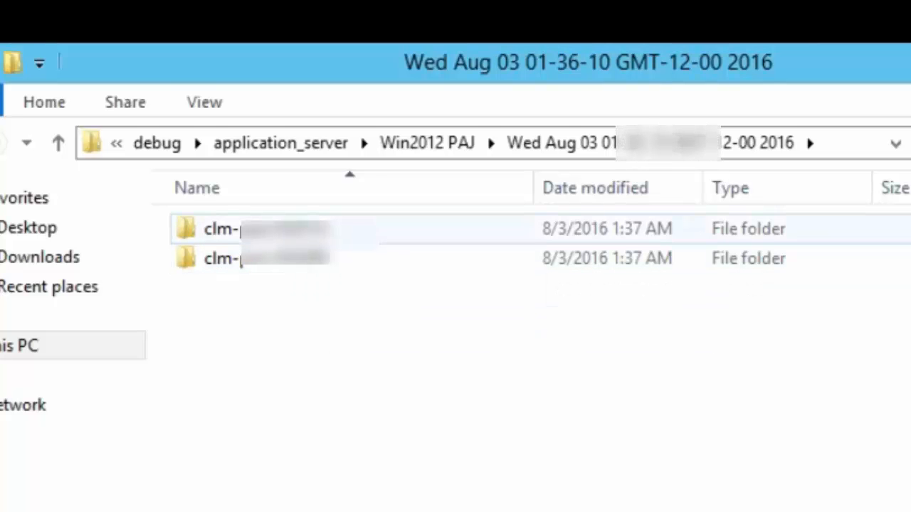
double_click(284, 258)
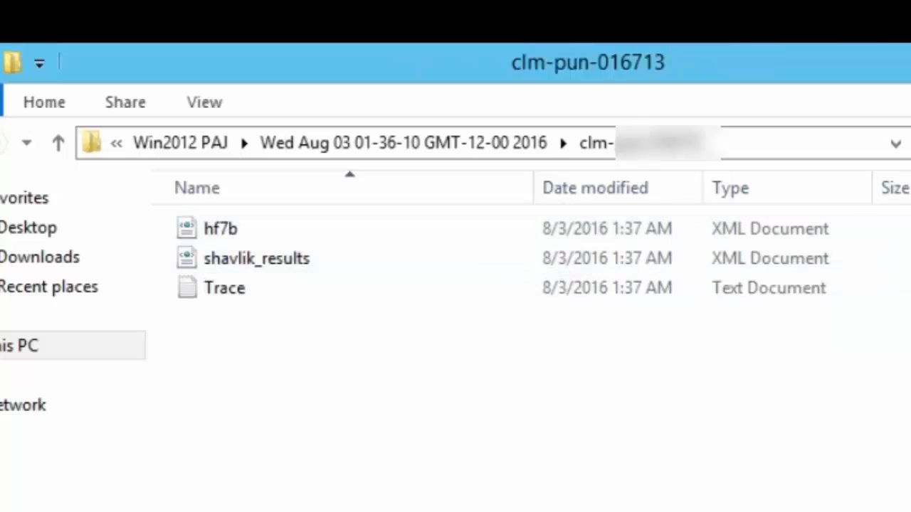